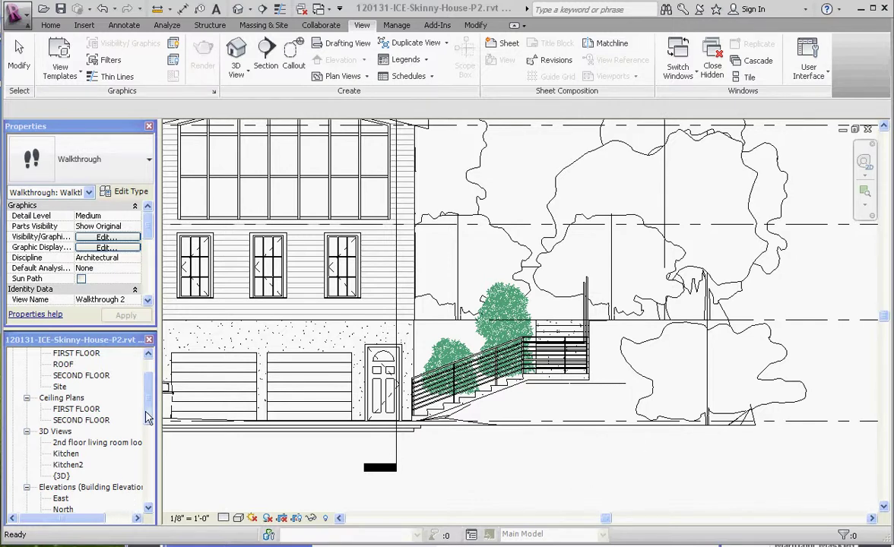
Show the Kitchen2 view's camera in the south elevation and clear its selection
scroll(118, 447, down, 1)
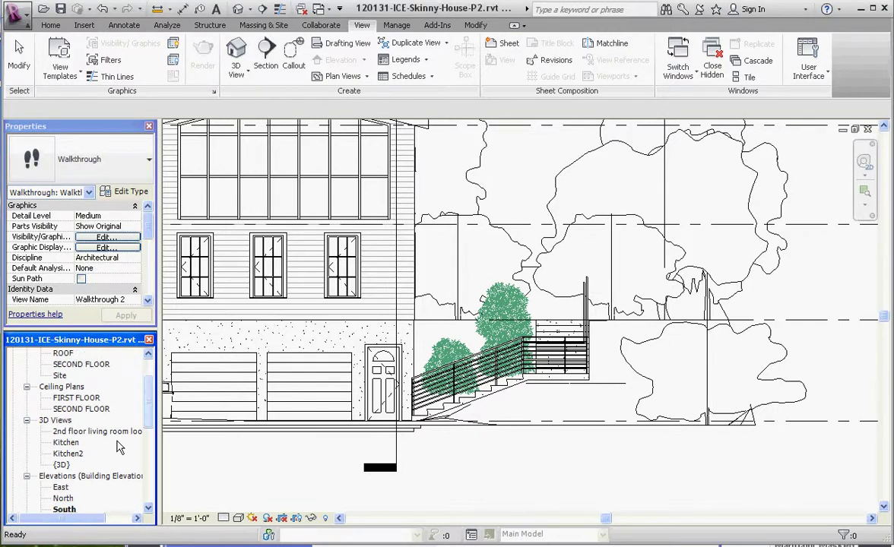
right_click(78, 454)
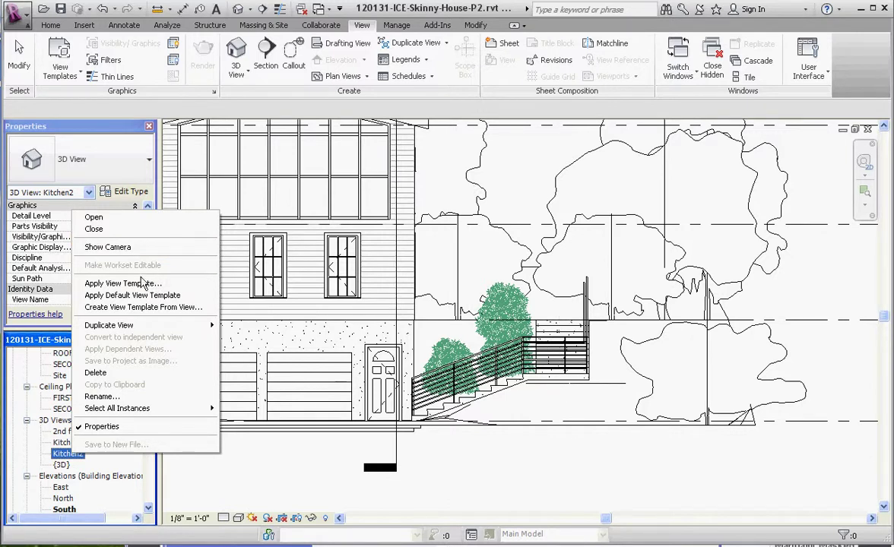
click(115, 247)
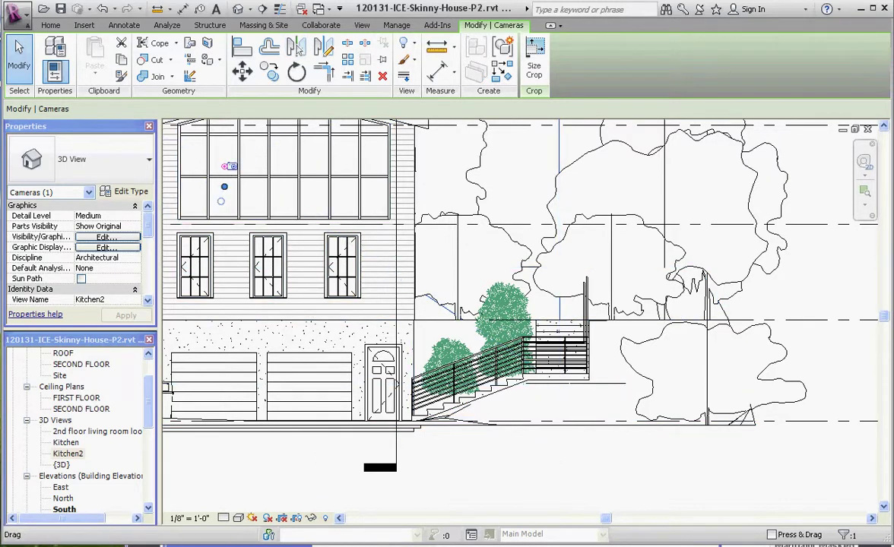
click(511, 473)
scroll(527, 437, down, 3)
key(Escape)
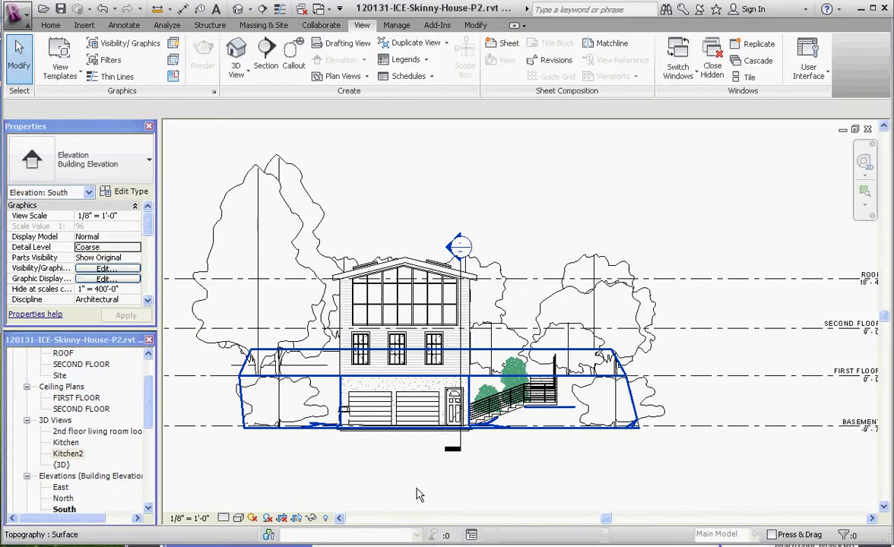
Show the Walkthrough 2 camera in the south elevation and open the walkthrough for editing to inspect its key frames
scroll(417, 494, up, 2)
drag(149, 418, 142, 487)
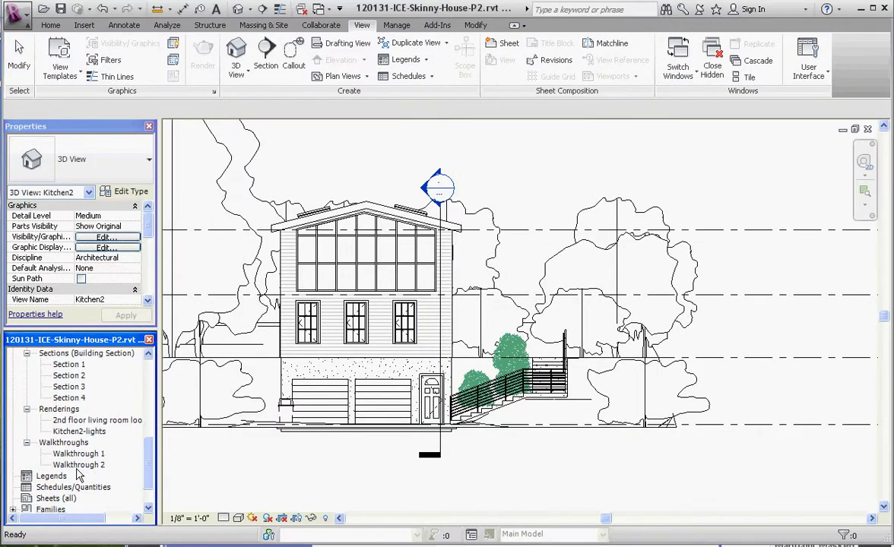
click(76, 464)
right_click(86, 465)
click(103, 263)
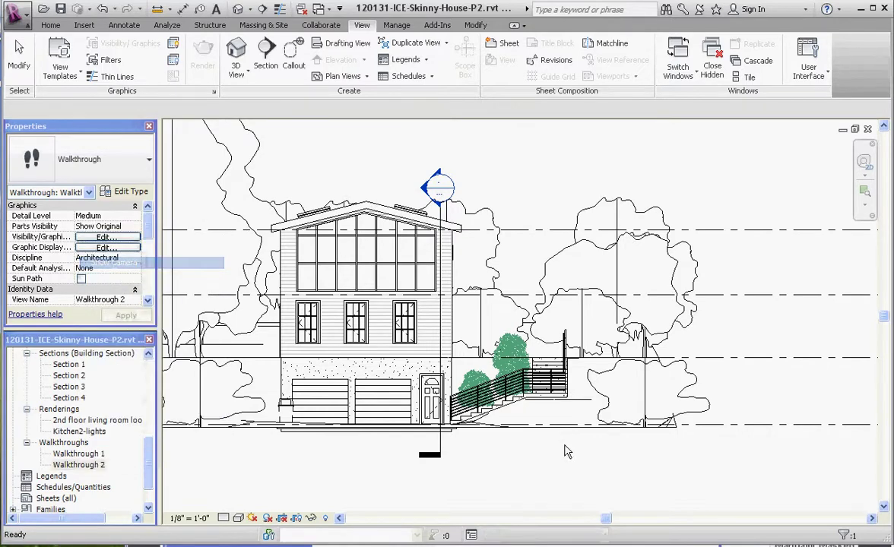
scroll(543, 414, up, 3)
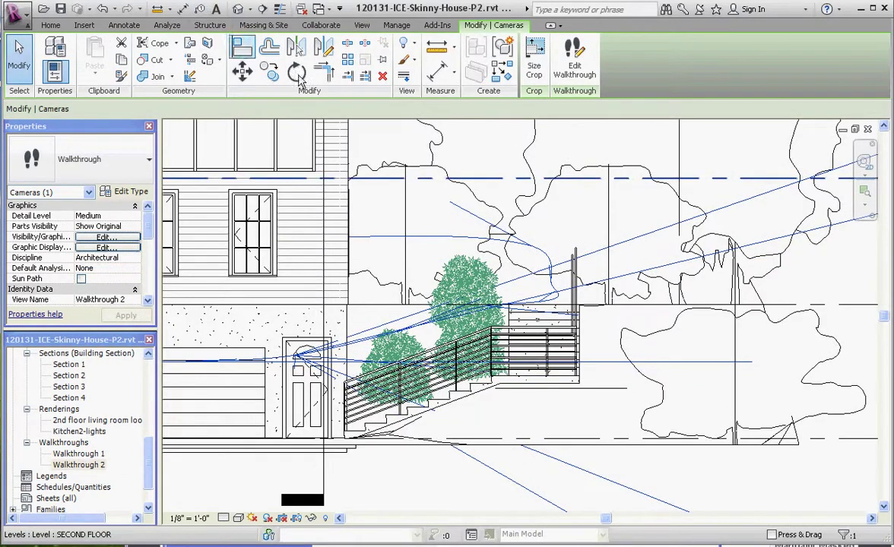
click(574, 65)
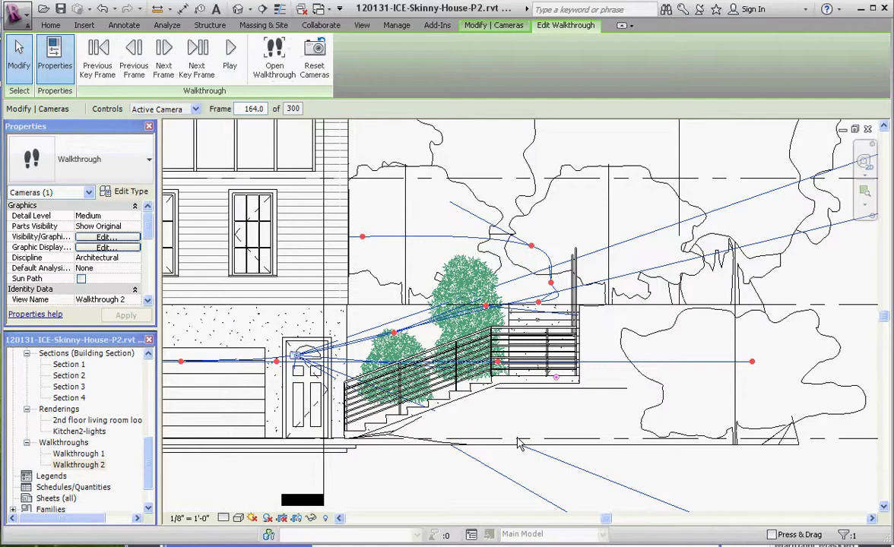
scroll(387, 342, up, 2)
scroll(456, 319, up, 2)
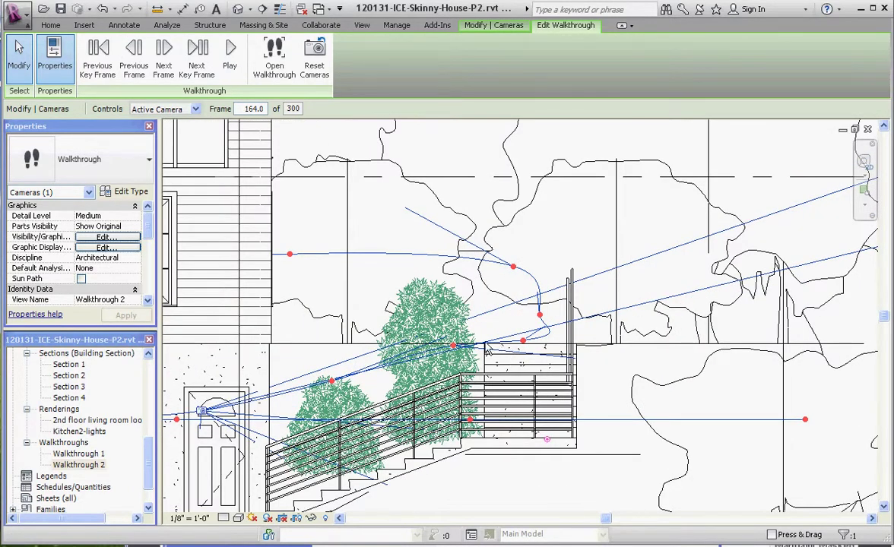
scroll(488, 349, down, 4)
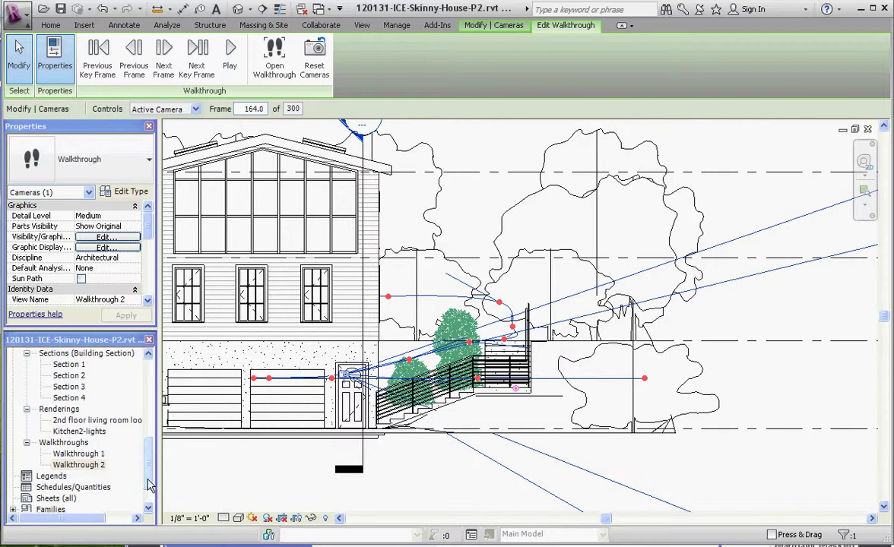
Open the East elevation and start editing the walkthrough there
drag(149, 481, 147, 438)
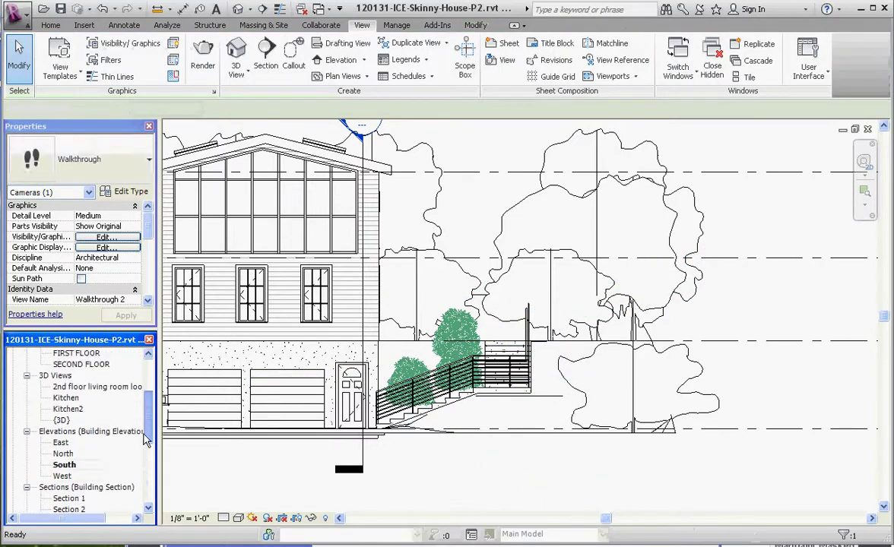
double_click(61, 443)
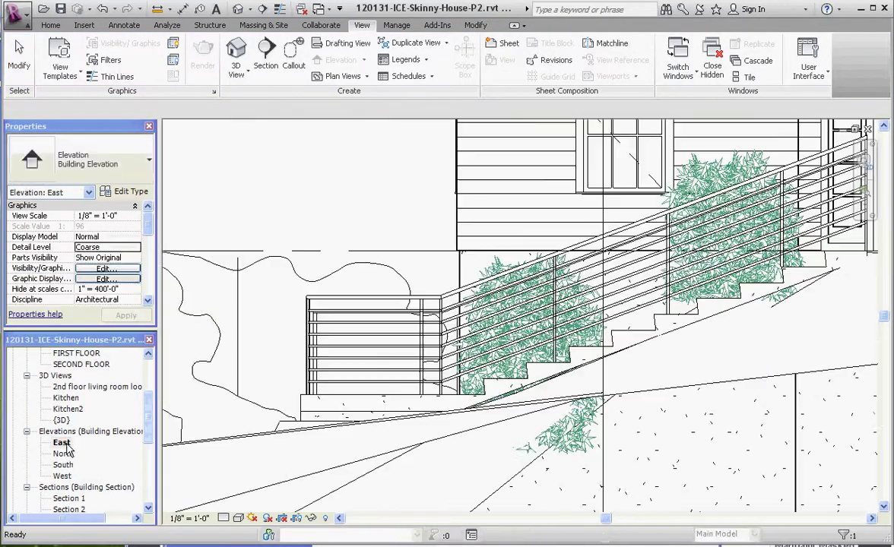
scroll(389, 418, down, 3)
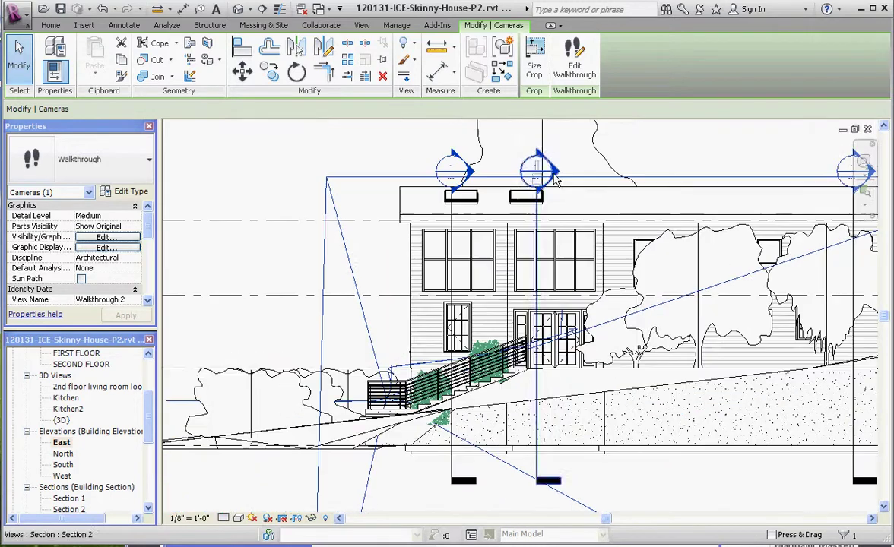
click(576, 59)
click(575, 63)
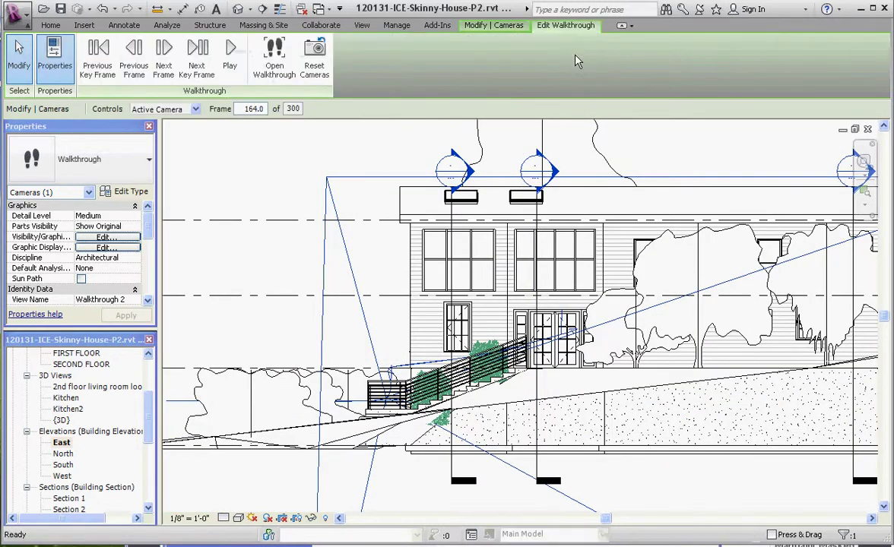
scroll(474, 408, up, 1)
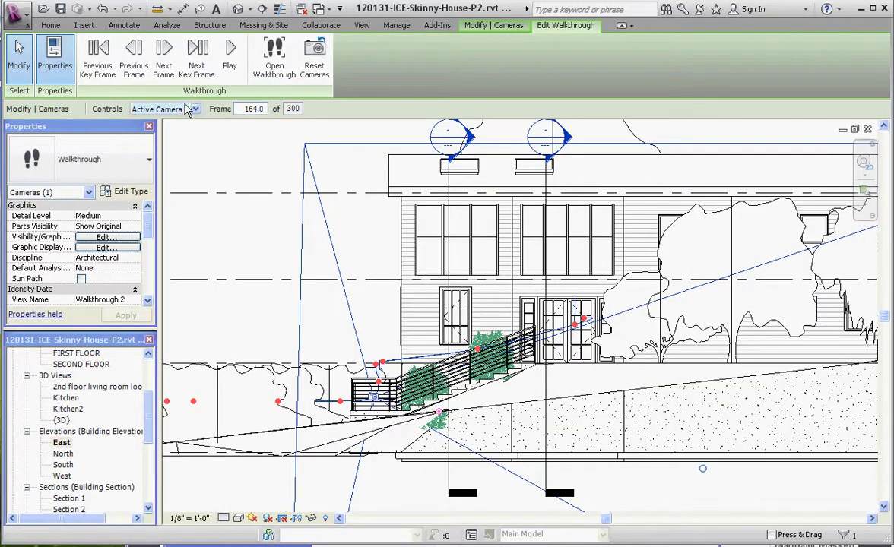
click(195, 109)
click(171, 134)
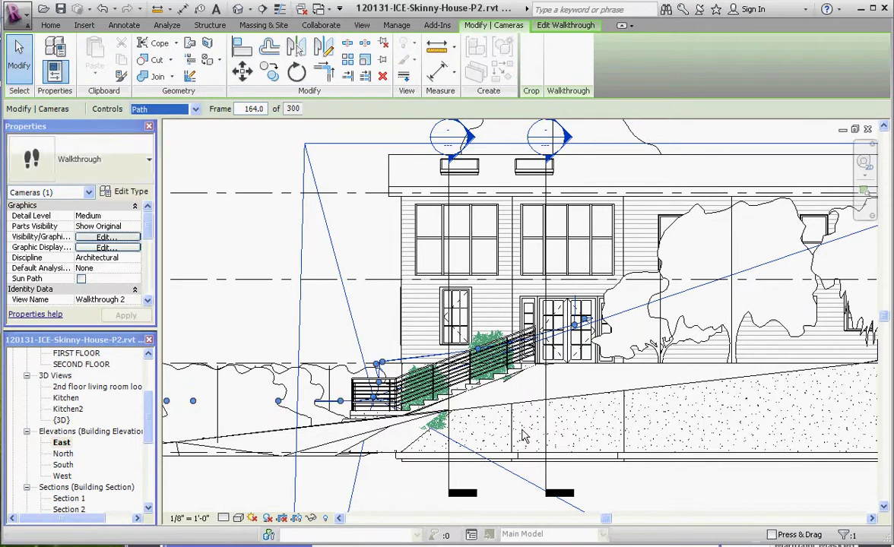
scroll(579, 365, up, 1)
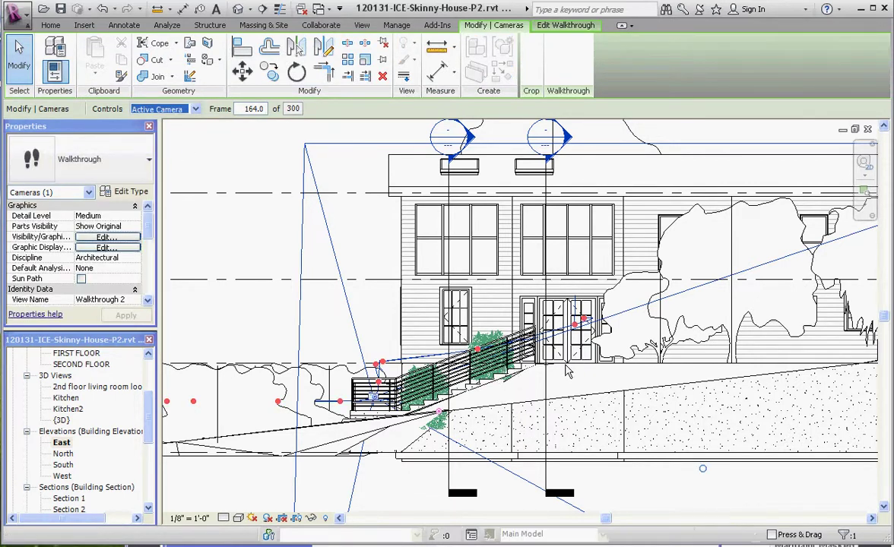
click(569, 386)
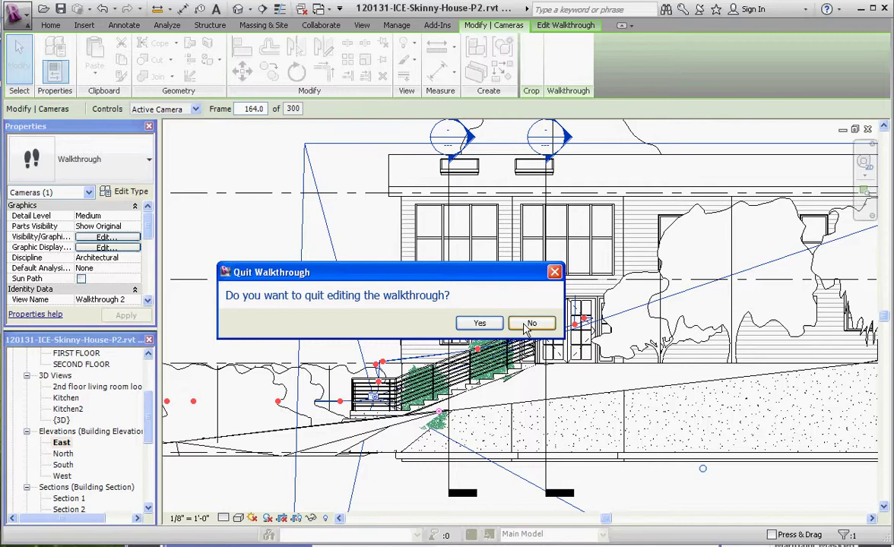
click(532, 323)
scroll(532, 373, up, 2)
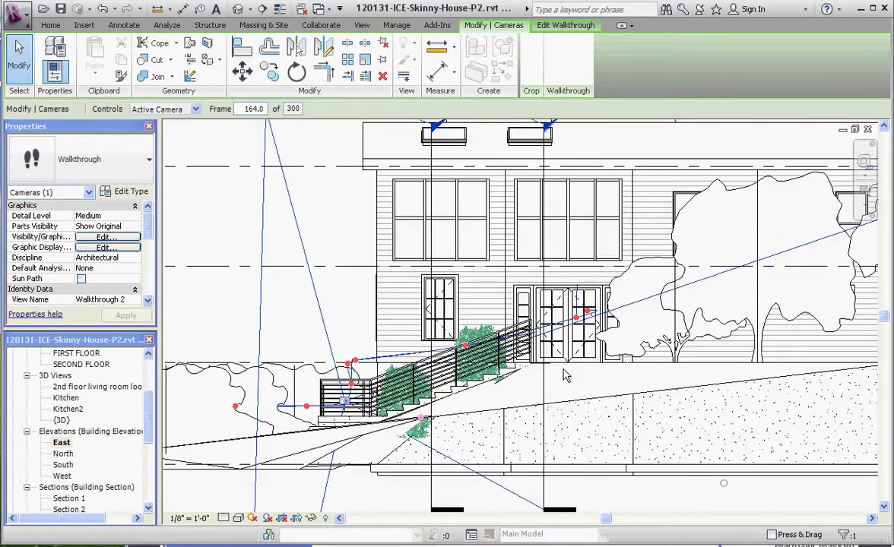
scroll(562, 304, up, 3)
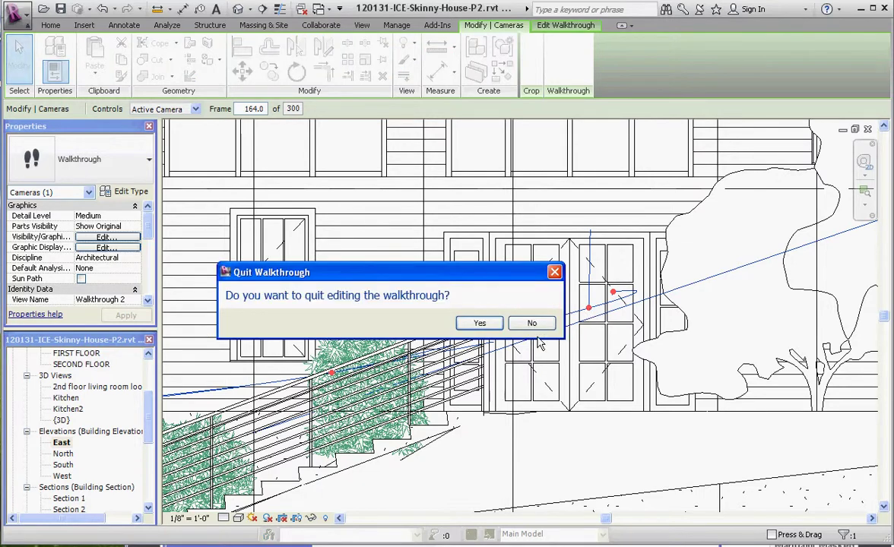
click(529, 321)
Set the walkthrough controls to Path and raise the key frames at the entry doors and over the upper stairs
click(173, 108)
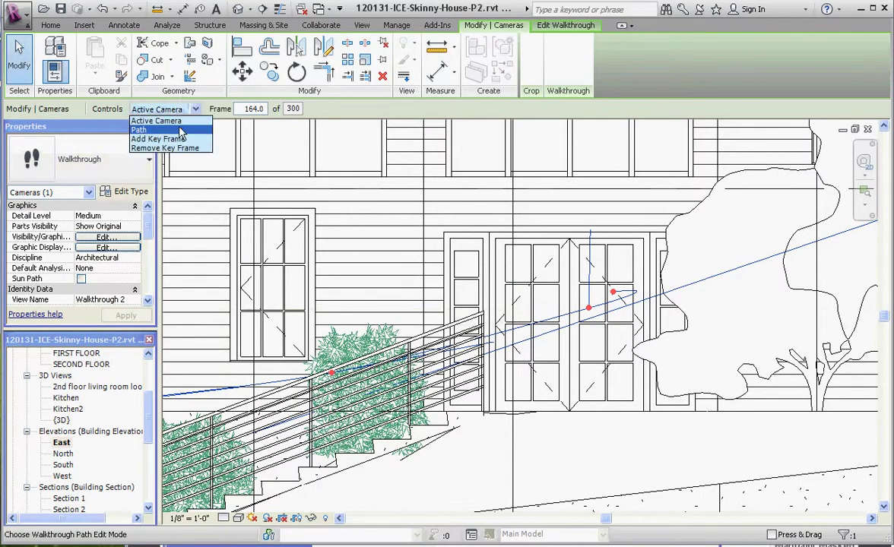
click(171, 131)
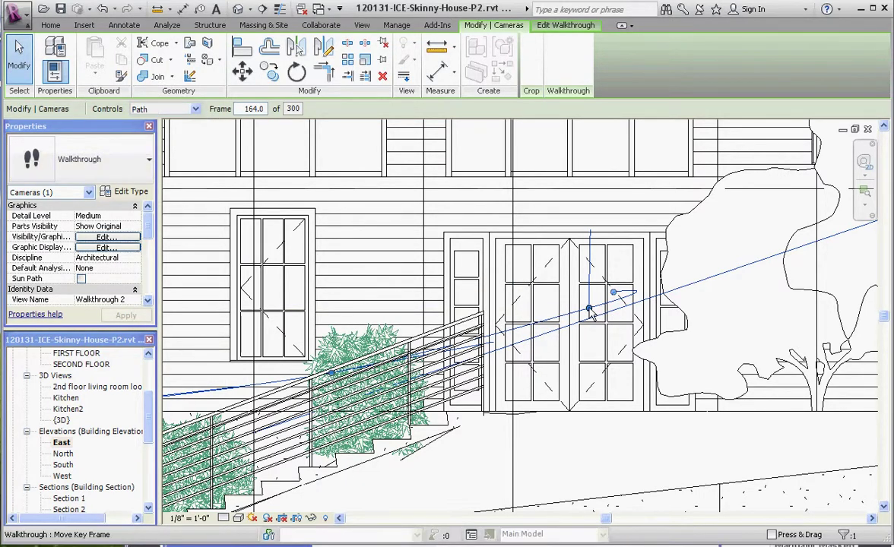
drag(570, 297, 554, 286)
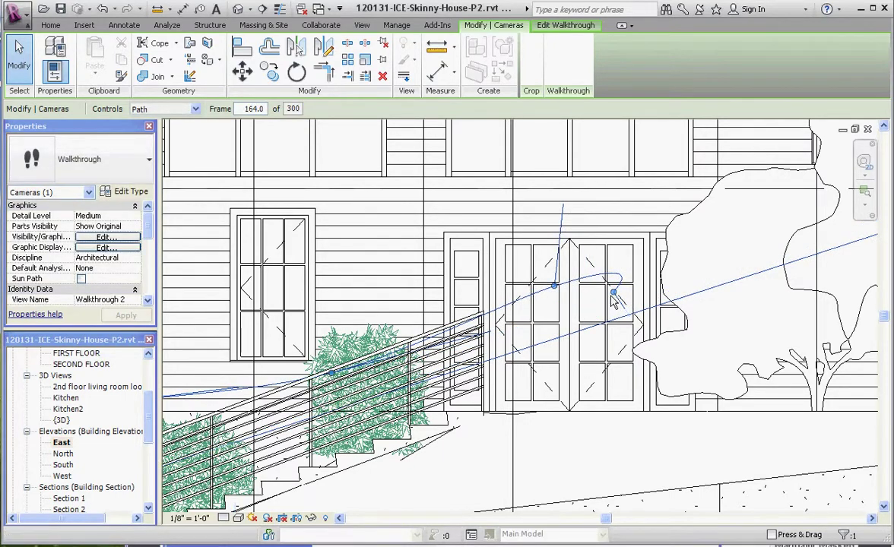
scroll(612, 298, down, 2)
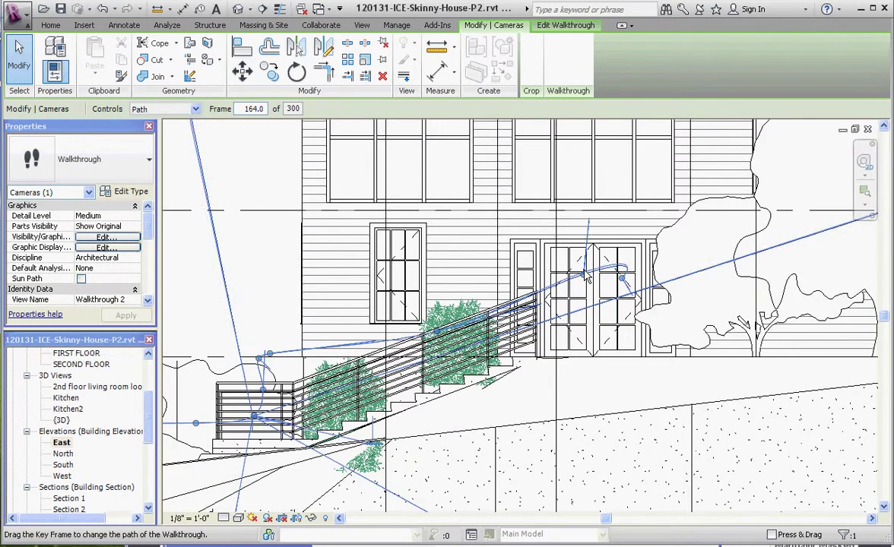
drag(586, 278, 435, 306)
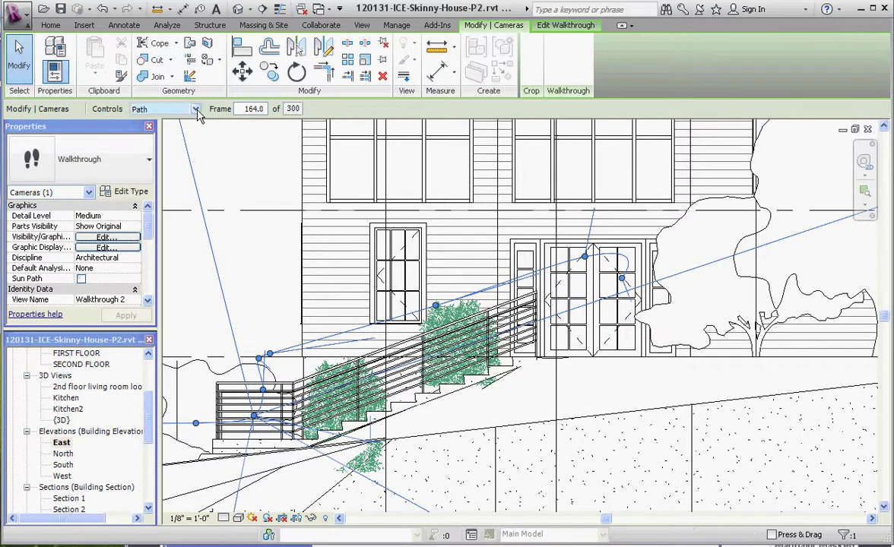
Set the walkthrough controls to Active Camera and move the camera along the path to the key frame at frame 211.5
click(195, 109)
click(163, 118)
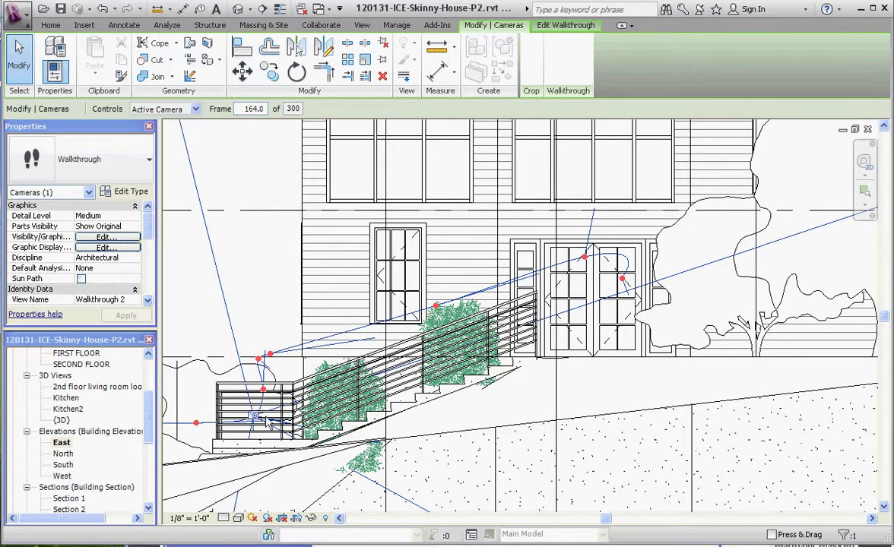
drag(254, 416, 279, 362)
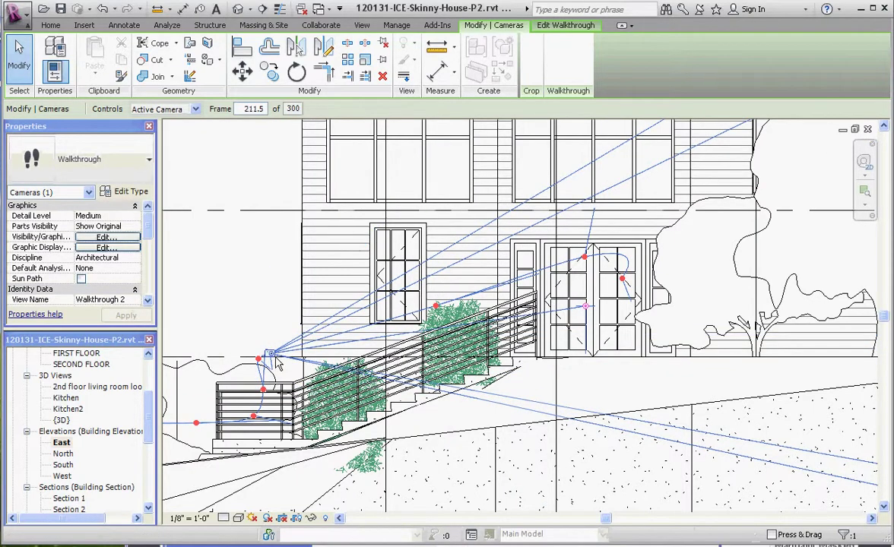
scroll(248, 357, down, 2)
scroll(240, 354, down, 1)
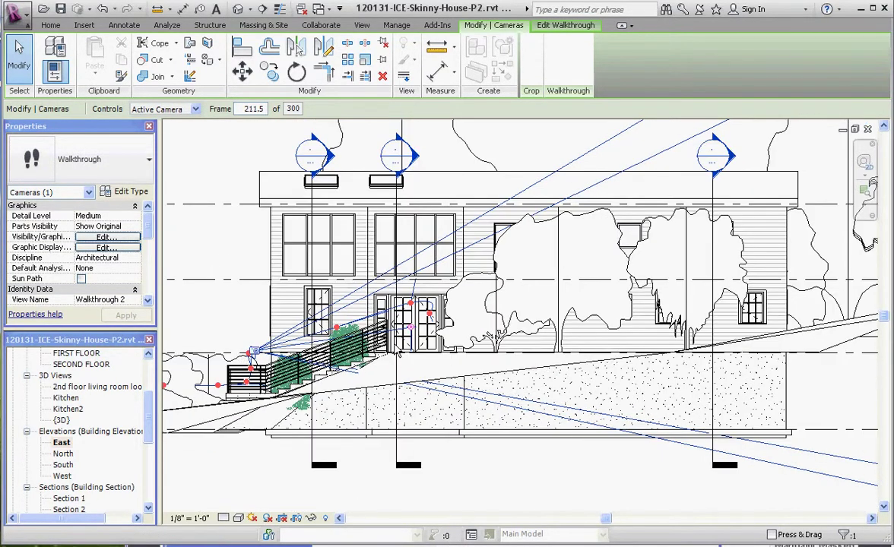
Lower the camera's target to the base of the entry doors and advance the camera to the door key frame at frame 261.6
drag(255, 352, 257, 351)
scroll(259, 351, up, 3)
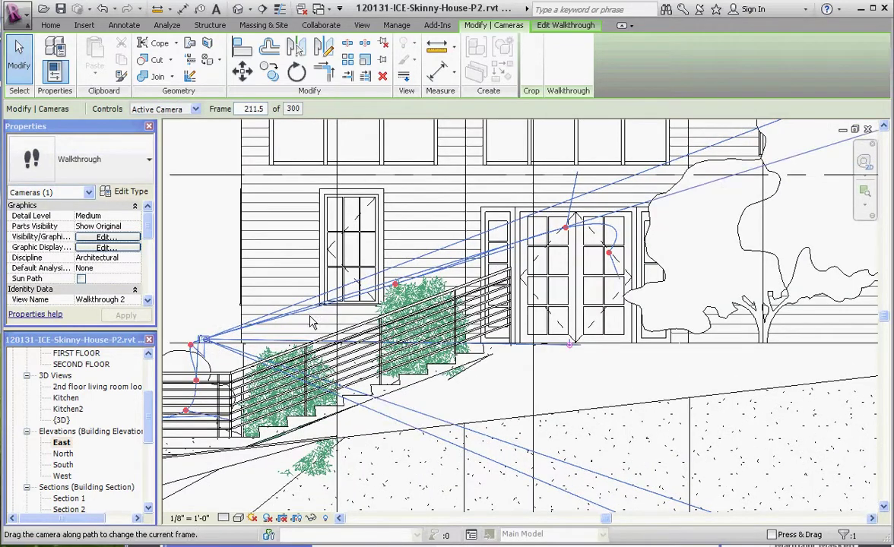
scroll(312, 353, down, 3)
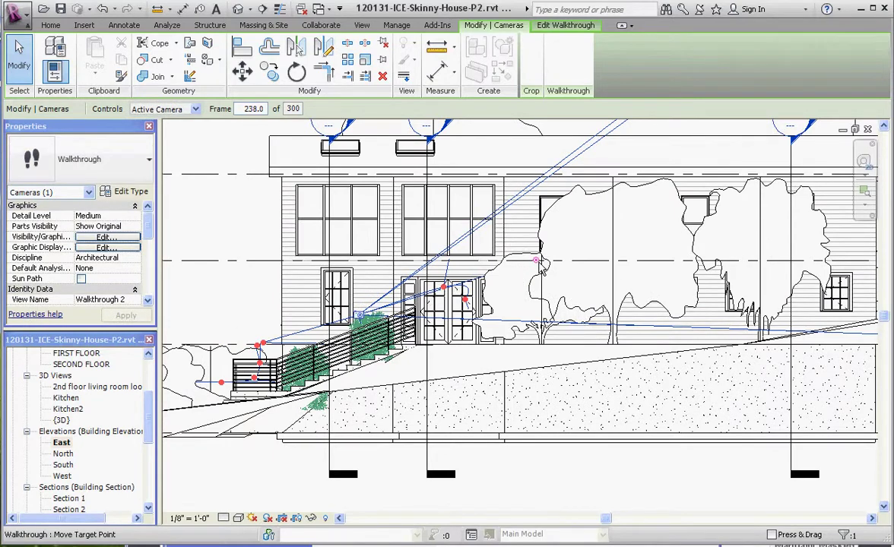
drag(444, 289, 444, 285)
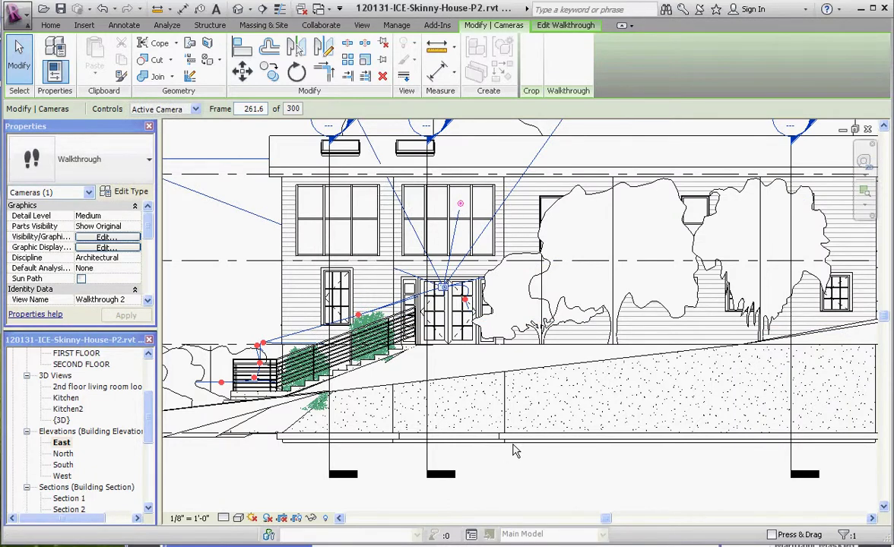
Add two key frames to the walkthrough path, one above the lower stairs and one just before the entry doors
click(197, 110)
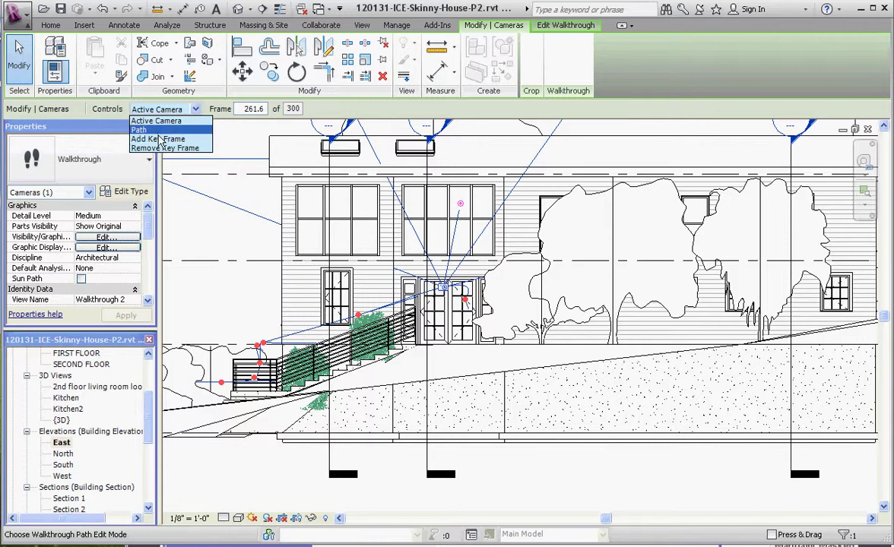
click(144, 139)
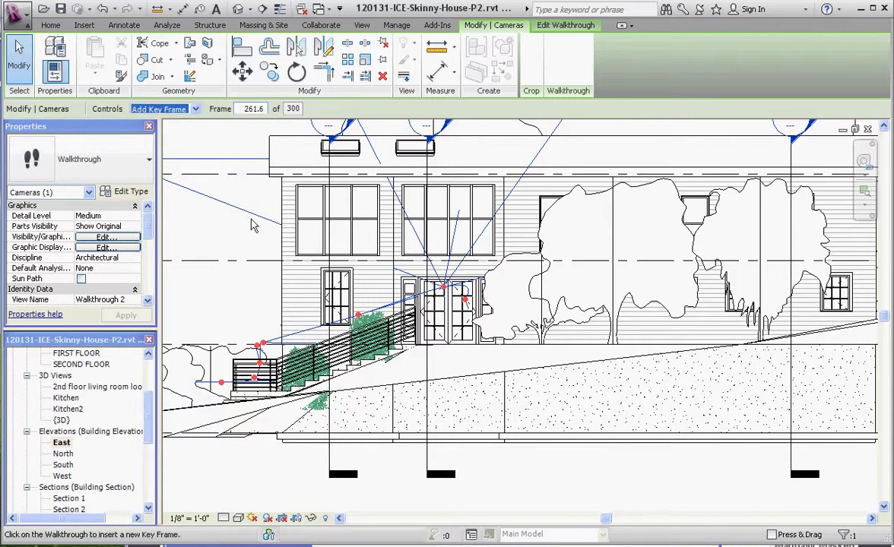
click(304, 332)
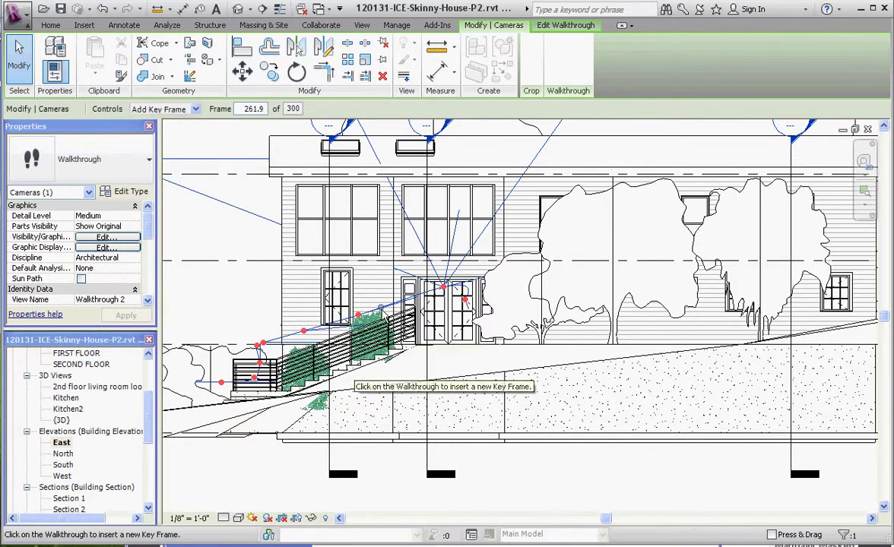
click(401, 301)
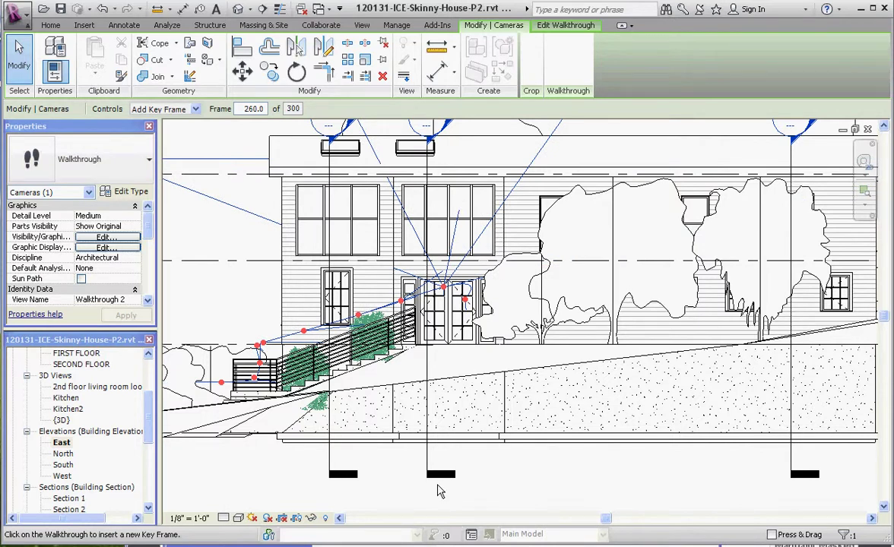
With Active Camera controls, lower the camera target at frame 219 to the base of the entry doors, then return the camera to frame 260
click(195, 108)
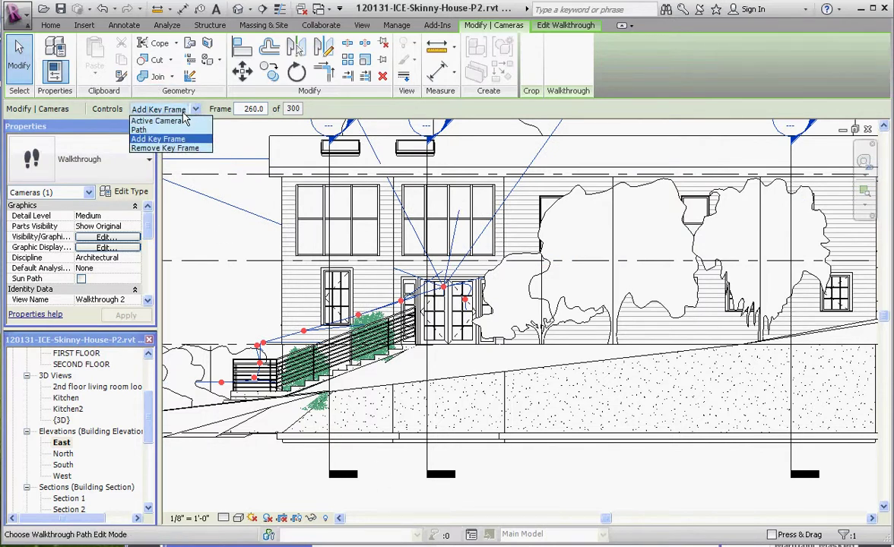
click(171, 122)
drag(443, 286, 305, 332)
drag(483, 312, 483, 335)
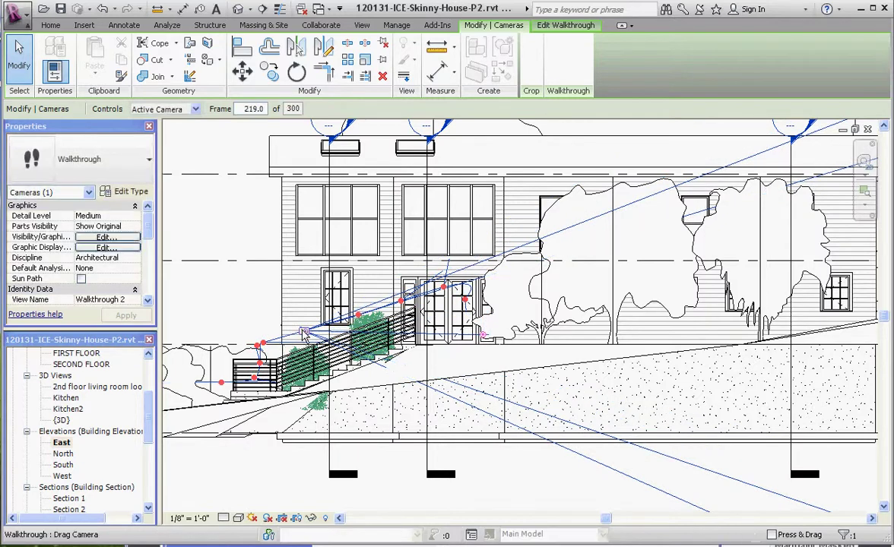
drag(303, 331, 443, 288)
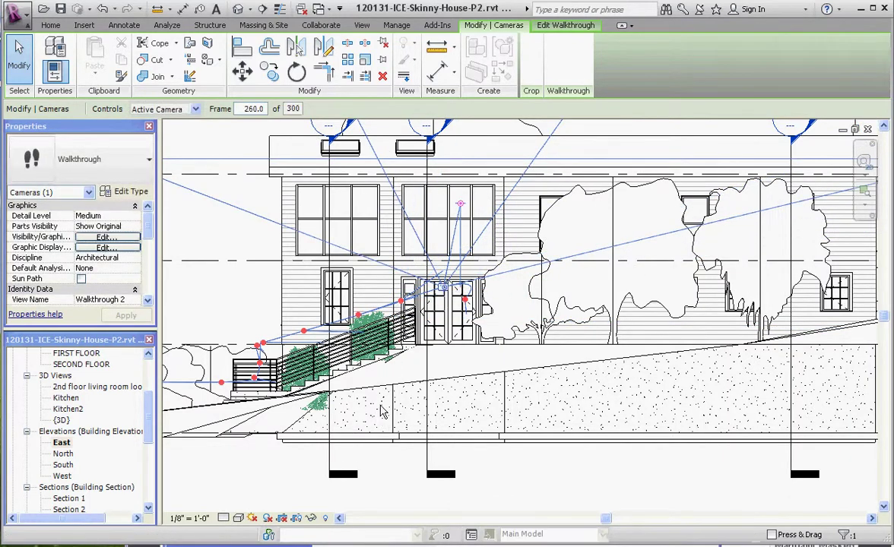
Try removing the key frame above the lower stairs from the walkthrough path, and leave walkthrough editing
click(193, 110)
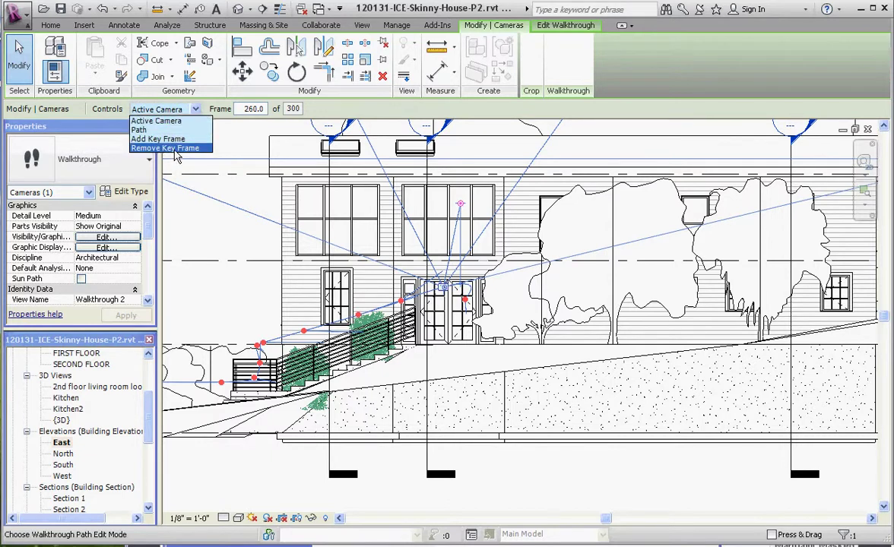
click(171, 148)
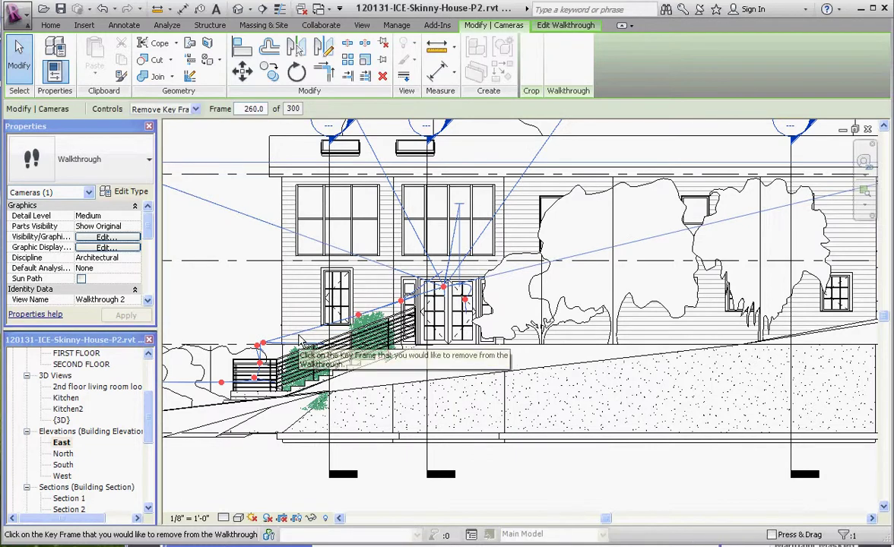
click(303, 333)
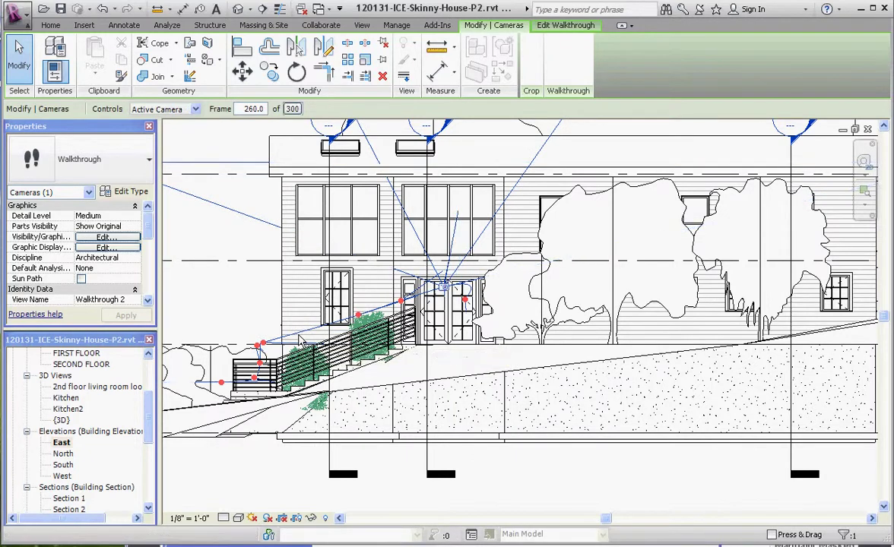
click(353, 289)
key(Escape)
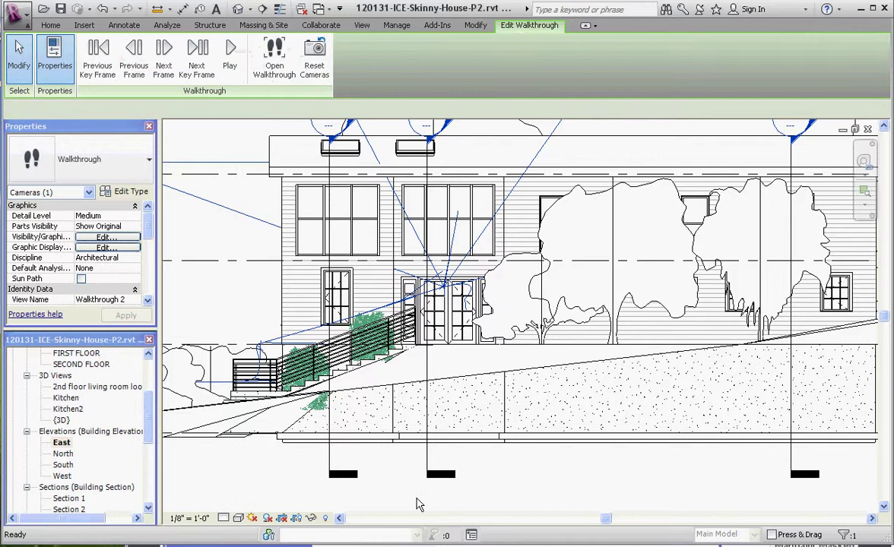
key(Escape)
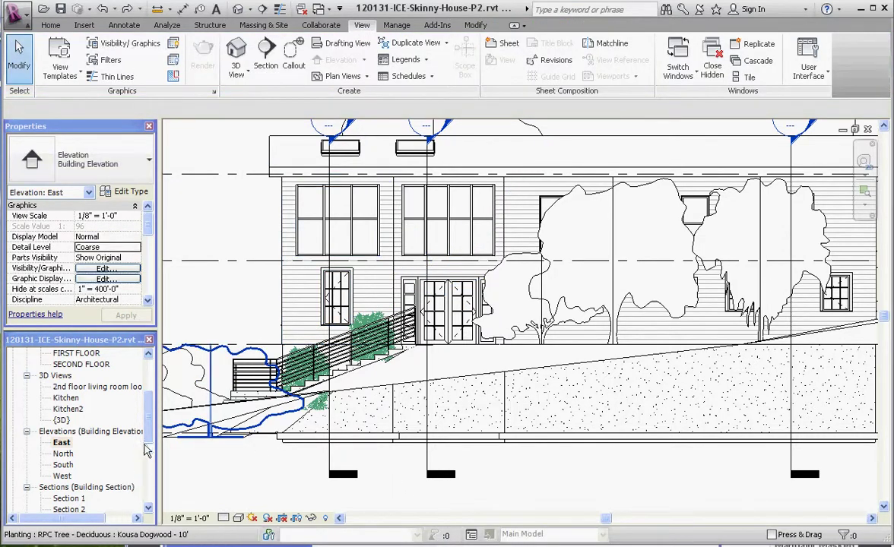
Show the Walkthrough 2 camera in the East elevation again, and reopen and quit its editing mode
scroll(149, 437, down, 5)
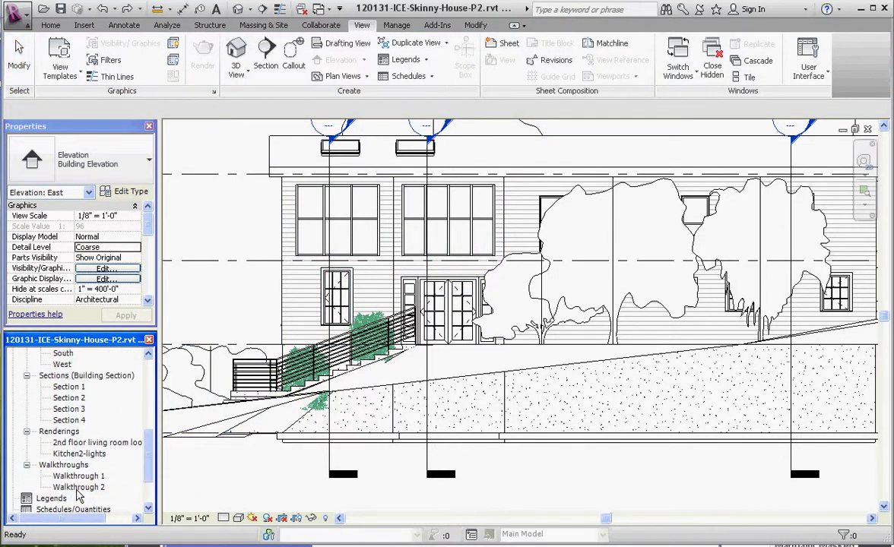
right_click(72, 486)
click(107, 282)
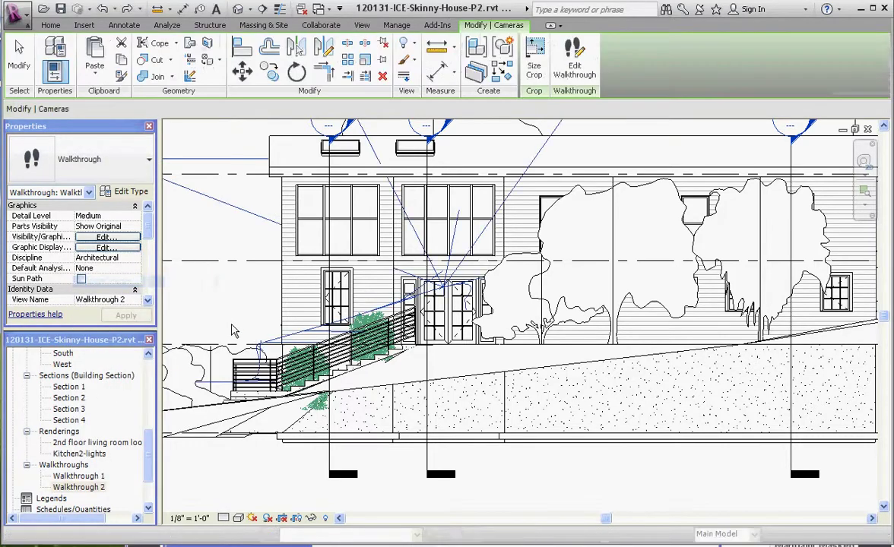
click(574, 61)
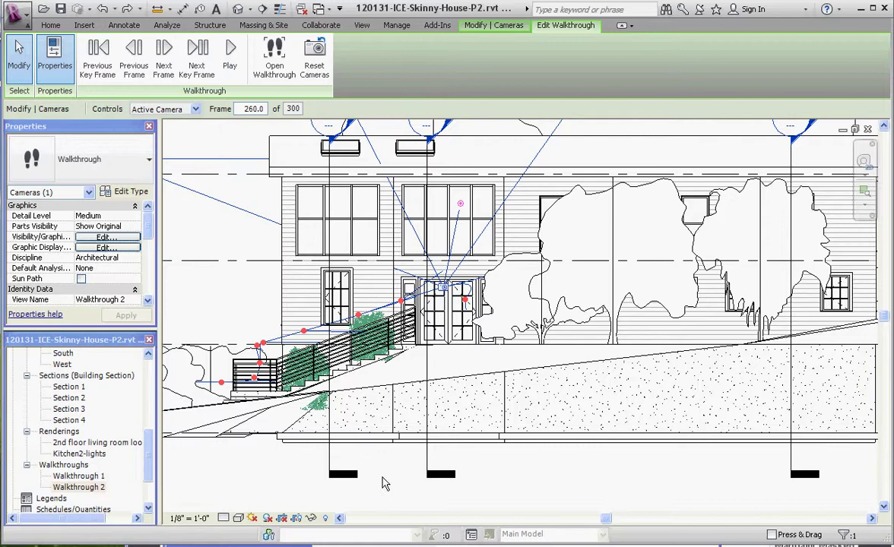
click(481, 474)
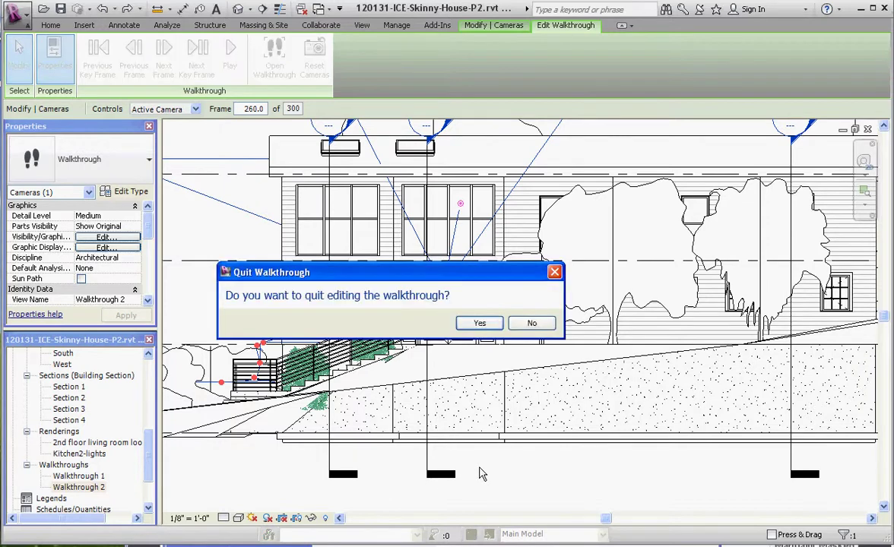
click(479, 323)
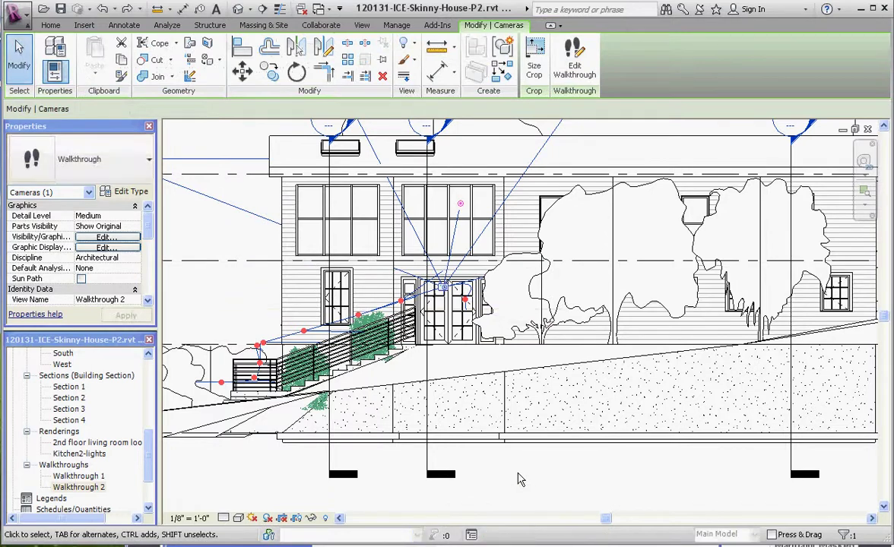